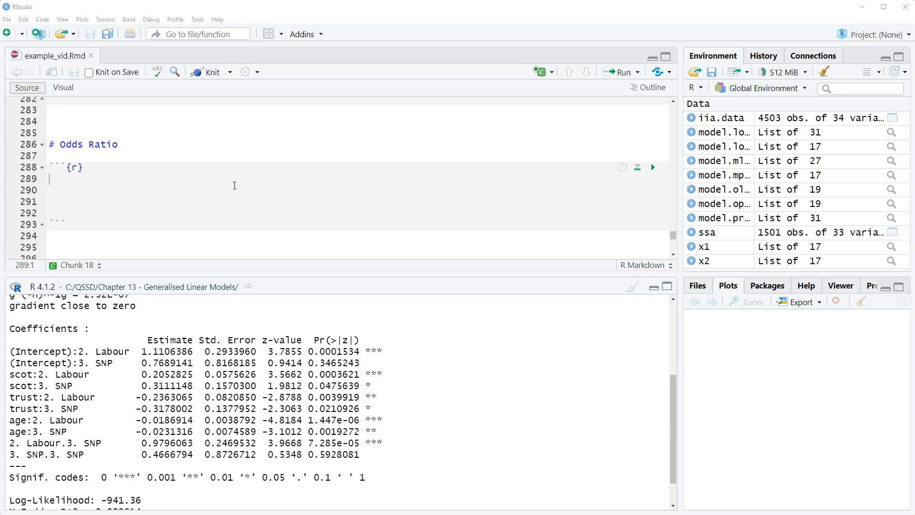
Clear the console output and add blank lines inside the empty Odds Ratio code chunk.
{"action": "left_click", "coordinate": [632, 286]}
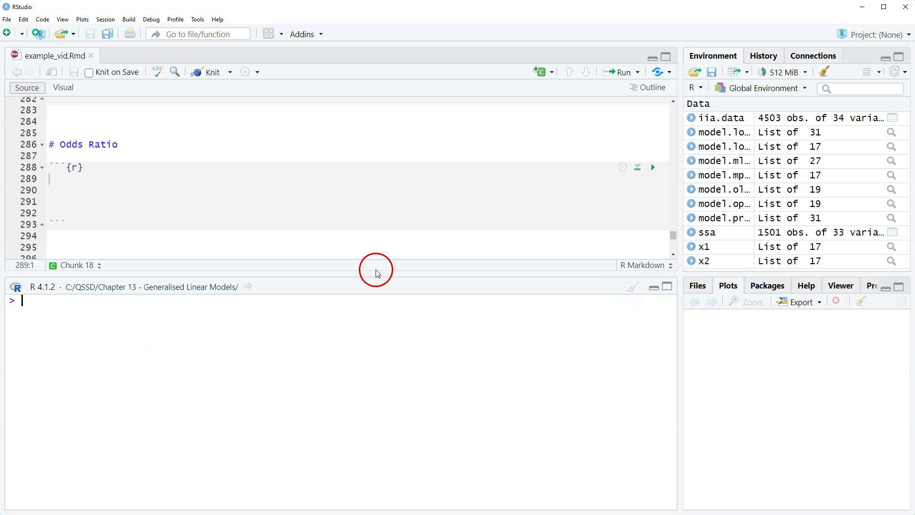
{"action": "left_click", "coordinate": [97, 191]}
{"action": "left_click", "coordinate": [112, 181]}
{"action": "key", "text": "Return"}
{"action": "key", "text": "Return"}
{"action": "key", "text": "Up"}
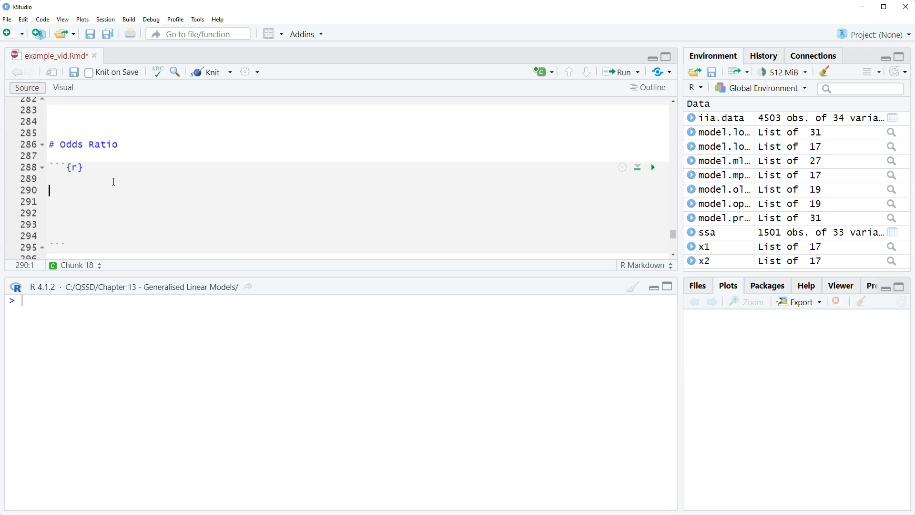
{"action": "key", "text": "Up"}
{"action": "type", "text": "ex"}
{"action": "type", "text": "p("}
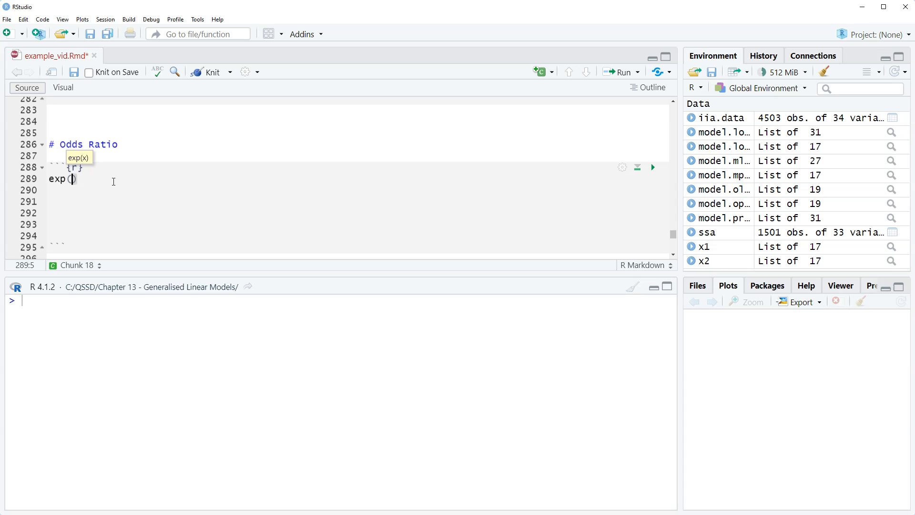
{"action": "type", "text": "coef("}
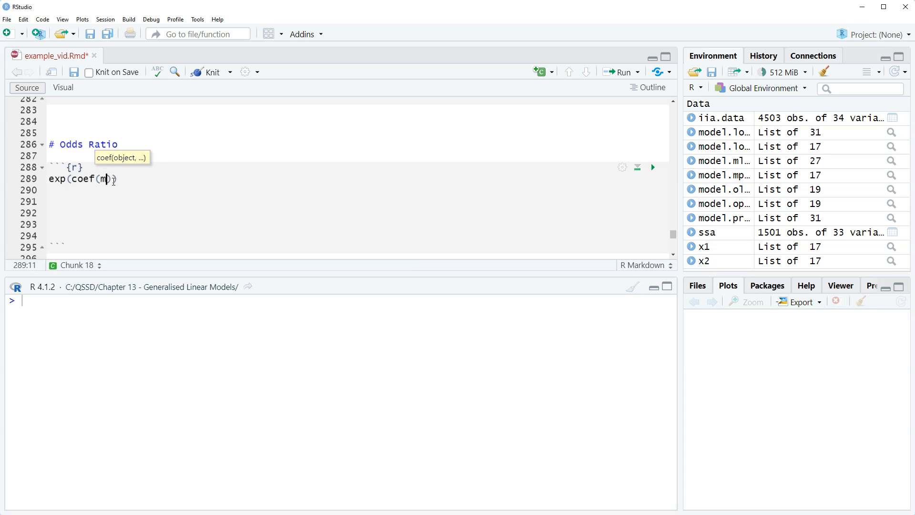
{"action": "type", "text": "modle"}
Enter exp(coef(model.mlogit)) as the first command in the chunk.
{"action": "key", "text": "BackSpace"}
{"action": "key", "text": "BackSpace"}
{"action": "key", "text": "BackSpace"}
{"action": "type", "text": "del"}
{"action": "type", "text": ".mlog"}
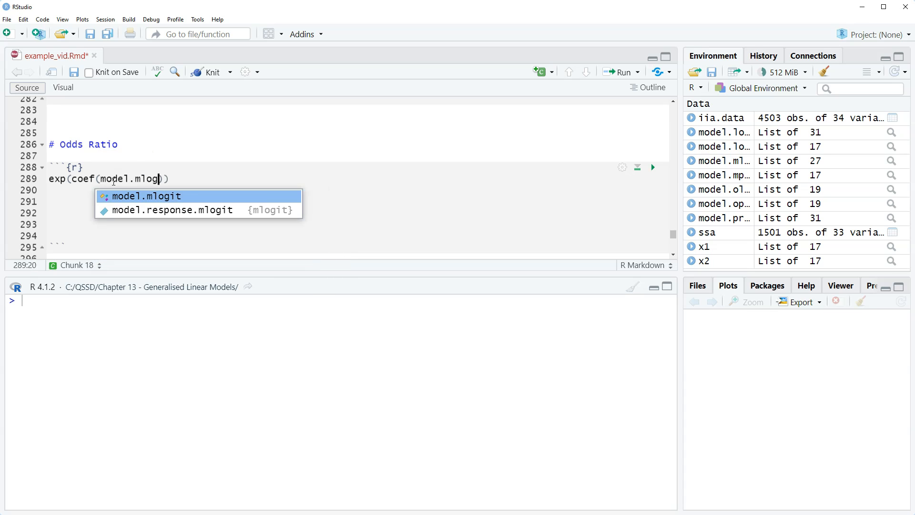
{"action": "key", "text": "Tab"}
{"action": "key", "text": "Right"}
{"action": "key", "text": "Right"}
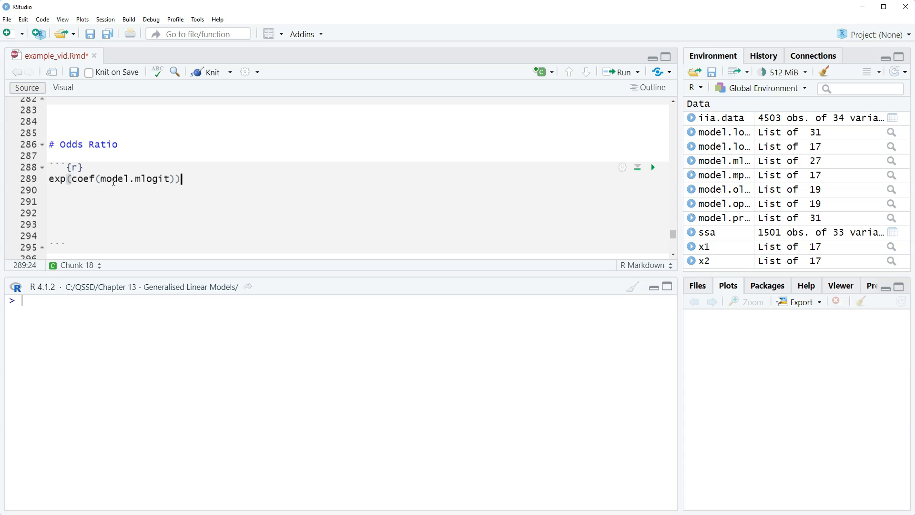
{"action": "key", "text": "Return"}
Duplicate the command as (exp(coef(model.mlogit))-1)*100 and select both lines.
{"action": "key", "text": "shift+Up"}
{"action": "key", "text": "ctrl+c"}
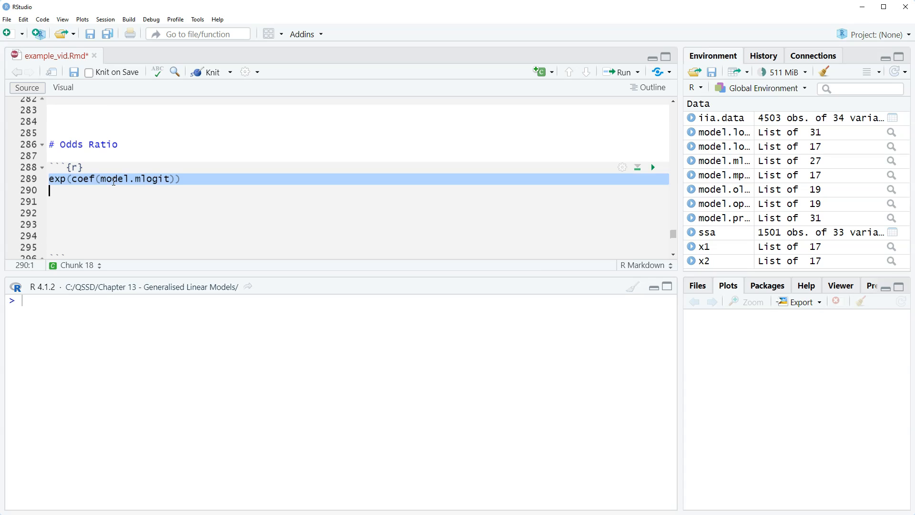
{"action": "key", "text": "ctrl+Return"}
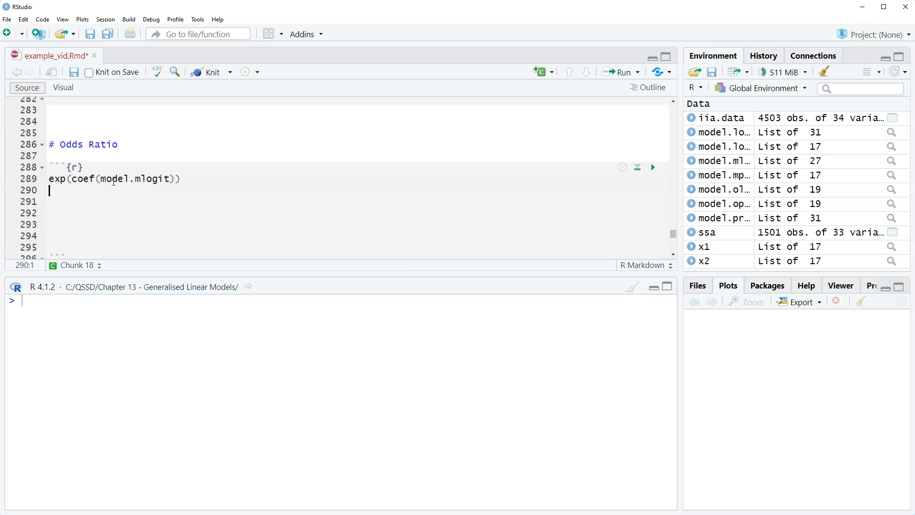
{"action": "key", "text": "ctrl+v"}
{"action": "key", "text": "Up"}
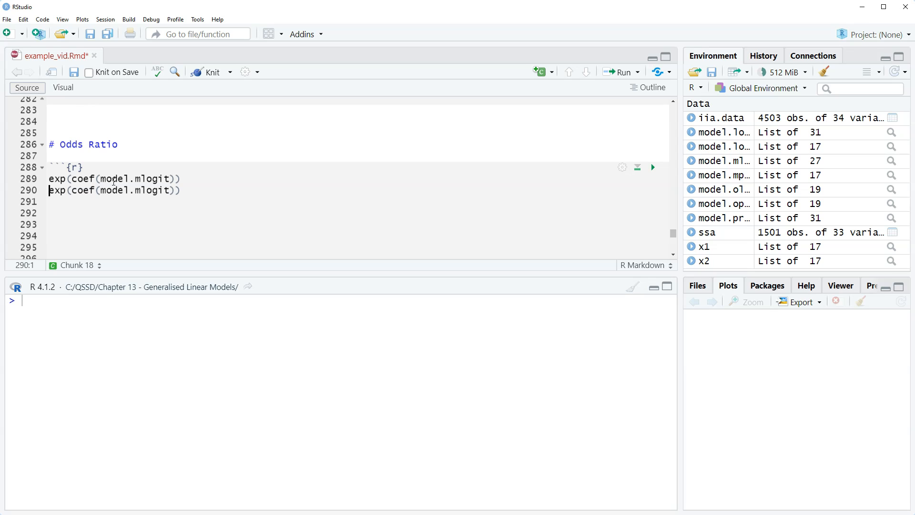
{"action": "type", "text": "("}
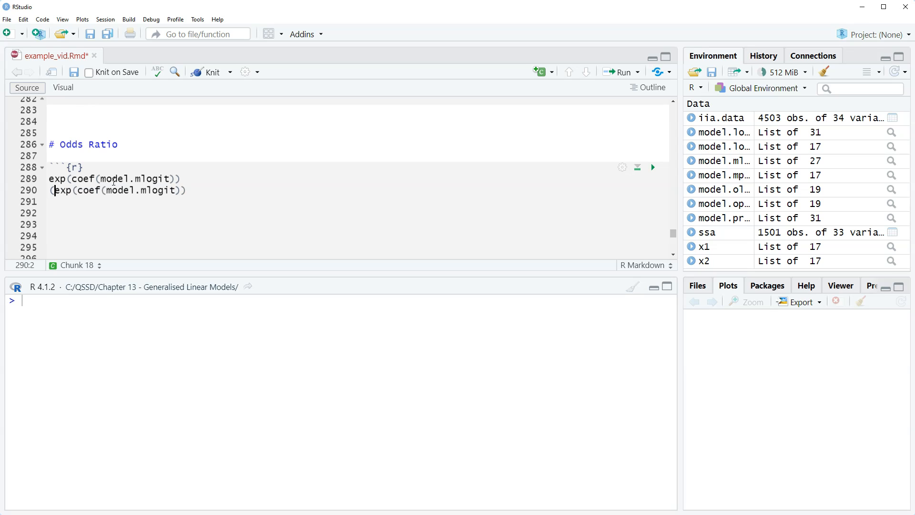
{"action": "key", "text": "End"}
{"action": "type", "text": "-1"}
{"action": "type", "text": ")"}
{"action": "type", "text": "*100"}
{"action": "left_click", "coordinate": [49, 178]}
{"action": "key", "text": "shift+Down"}
{"action": "key", "text": "shift+Down"}
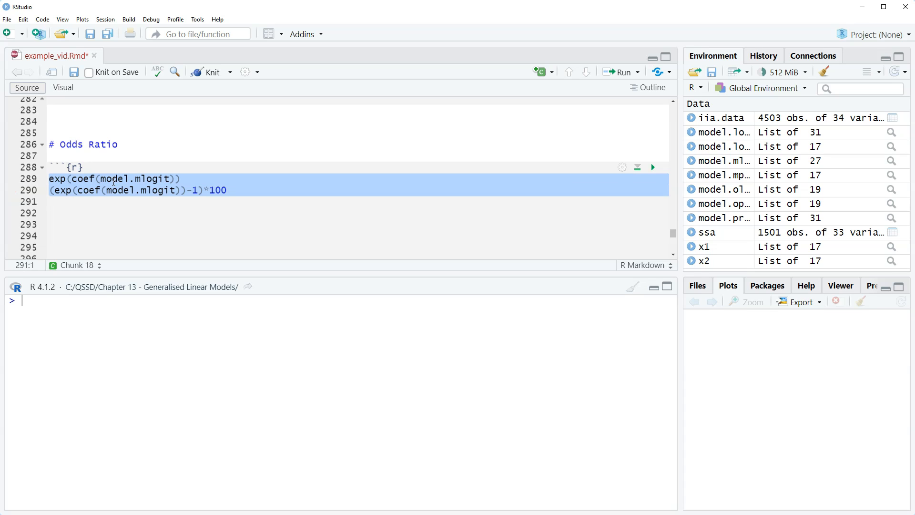
Run both odds ratio commands and remove the blank lines inside the chunk.
{"action": "key", "text": "ctrl+Return"}
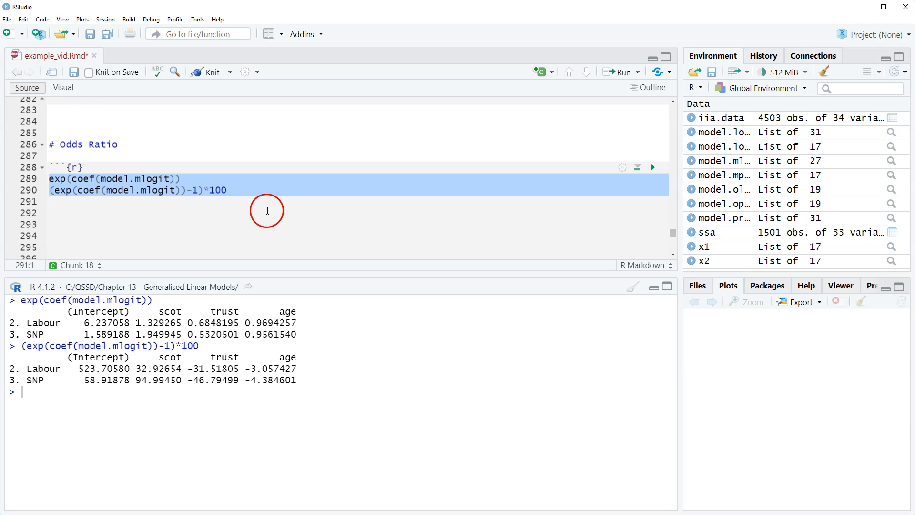
{"action": "left_click", "coordinate": [241, 191]}
{"action": "key", "text": "Delete"}
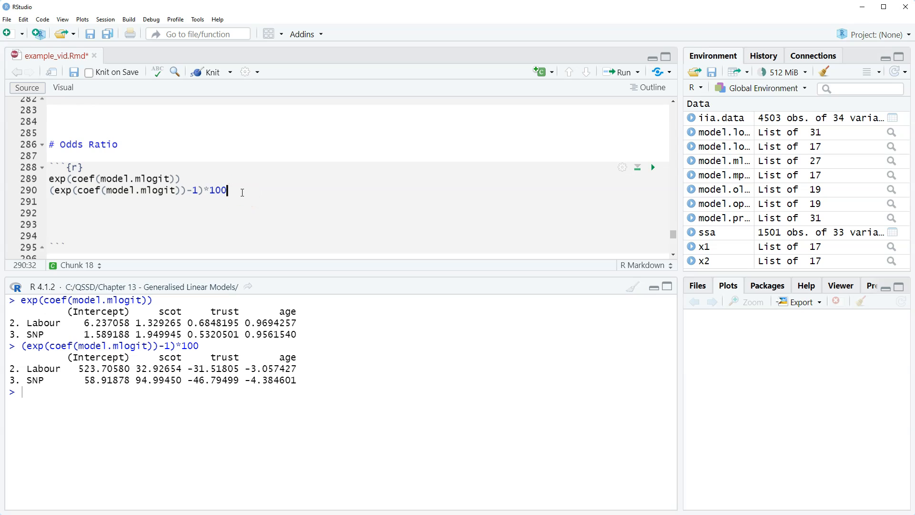
{"action": "key", "text": "Delete"}
{"action": "key", "text": "Delete"}
{"action": "key", "text": "Delete"}
{"action": "key", "text": "Delete"}
Move below the chunk to the line for the interpretation sentence.
{"action": "key", "text": "Down"}
{"action": "key", "text": "Down"}
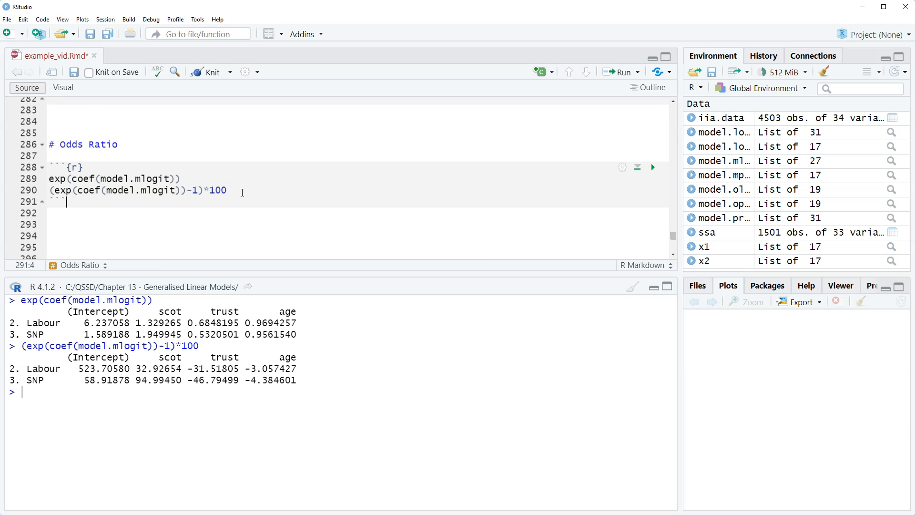
{"action": "key", "text": "Down"}
{"action": "key", "text": "Down"}
{"action": "key", "text": "Up"}
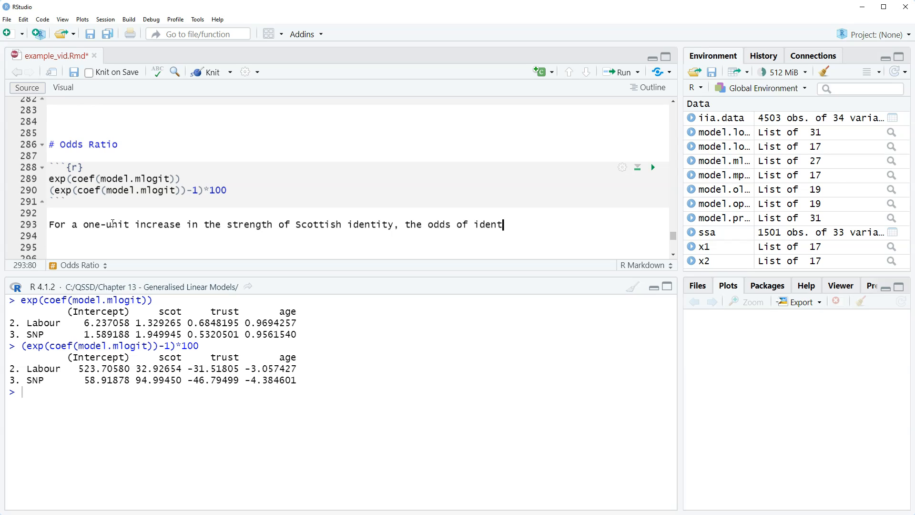
{"action": "type", "text": "ifying wi"}
{"action": "type", "text": "tht h"}
Finish the Labour sentence: stronger Scottish identity raises Labour-versus-Conservative odds by a factor of 1.33.
{"action": "key", "text": "BackSpace"}
{"action": "key", "text": "BackSpace"}
{"action": "key", "text": "BackSpace"}
{"action": "type", "text": "th"}
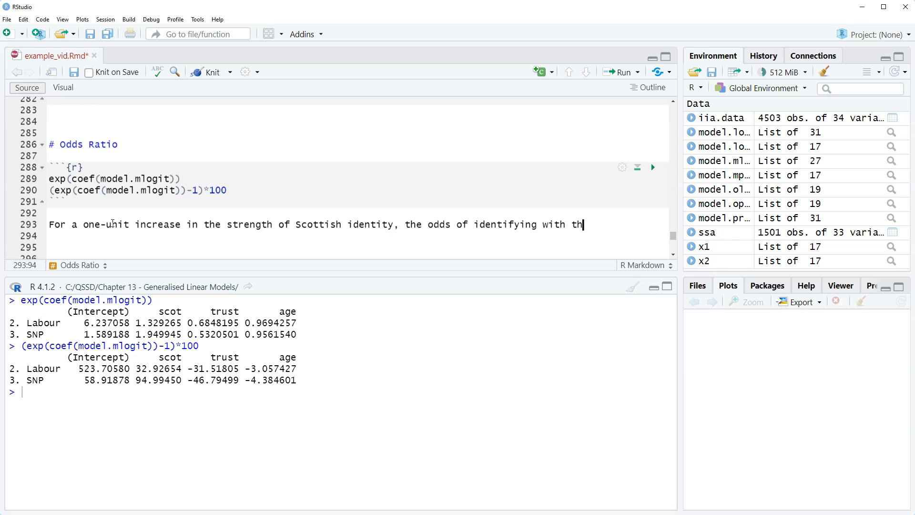
{"action": "type", "text": "e Labour P"}
{"action": "type", "text": "arty compared to the Conservative increase by a factor of 1.33."}
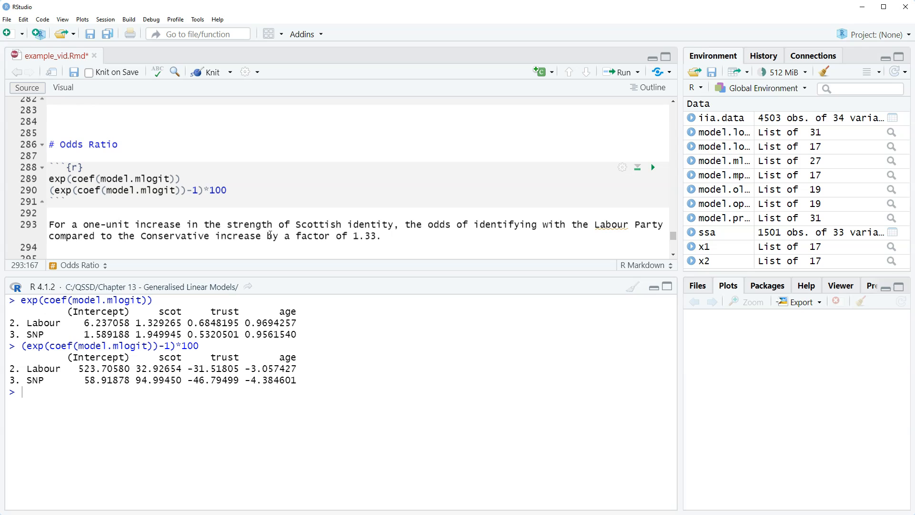
{"action": "left_click_drag", "start_coordinate": [266, 236], "coordinate": [419, 236]}
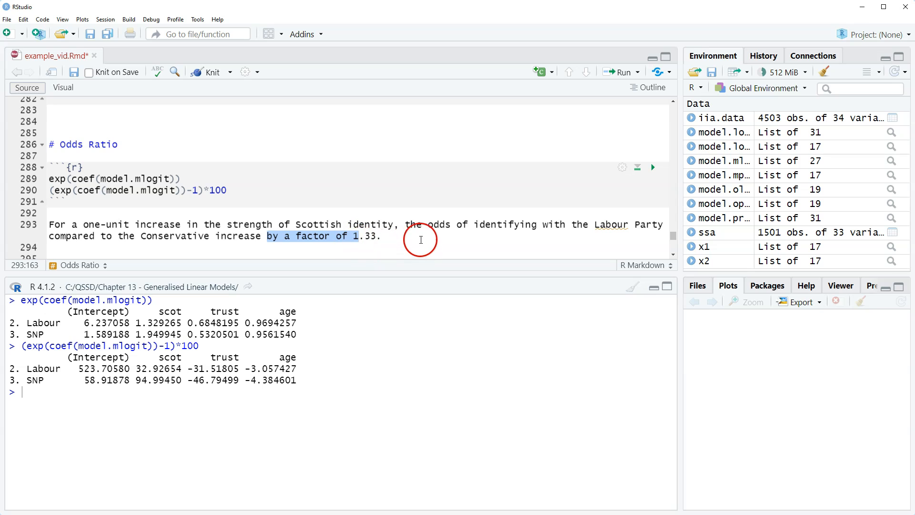
Copy the whole Labour sentence and add blank lines below it.
{"action": "left_click", "coordinate": [289, 211]}
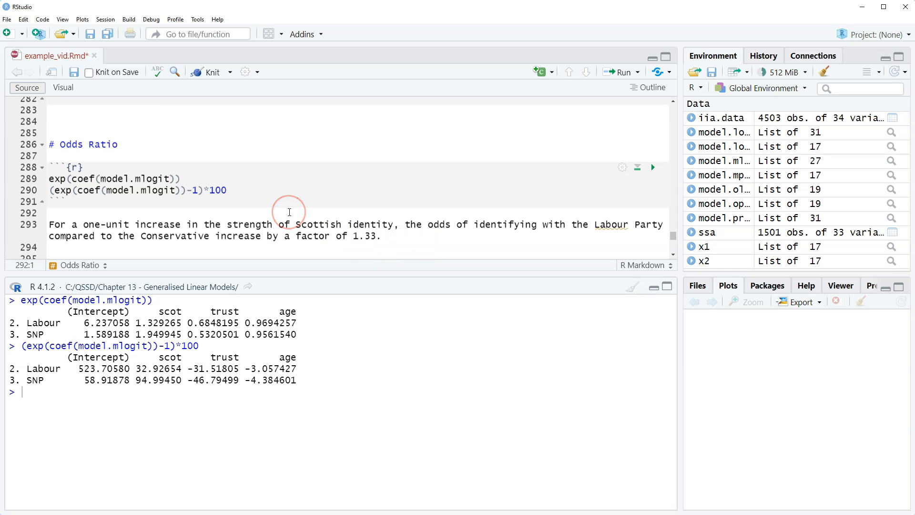
{"action": "key", "text": "shift+Down"}
{"action": "key", "text": "shift+Down"}
{"action": "key", "text": "ctrl+c"}
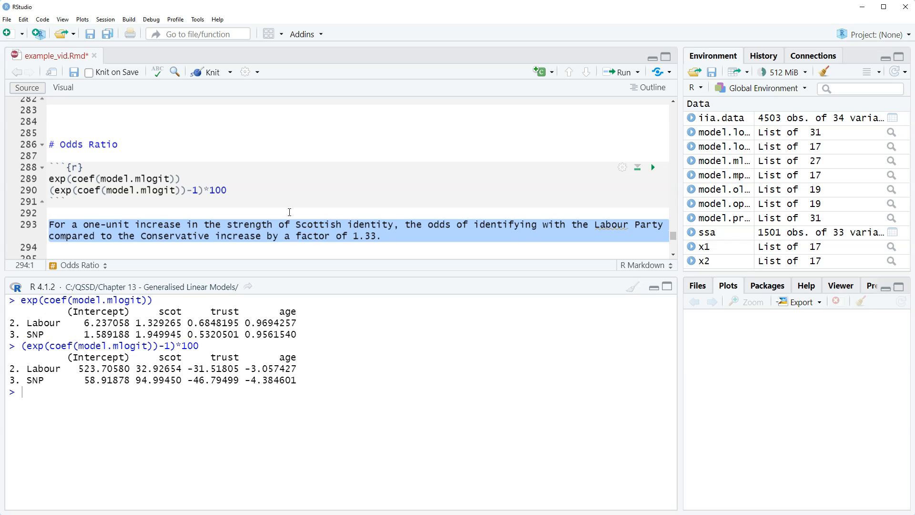
{"action": "key", "text": "Return"}
{"action": "key", "text": "Return"}
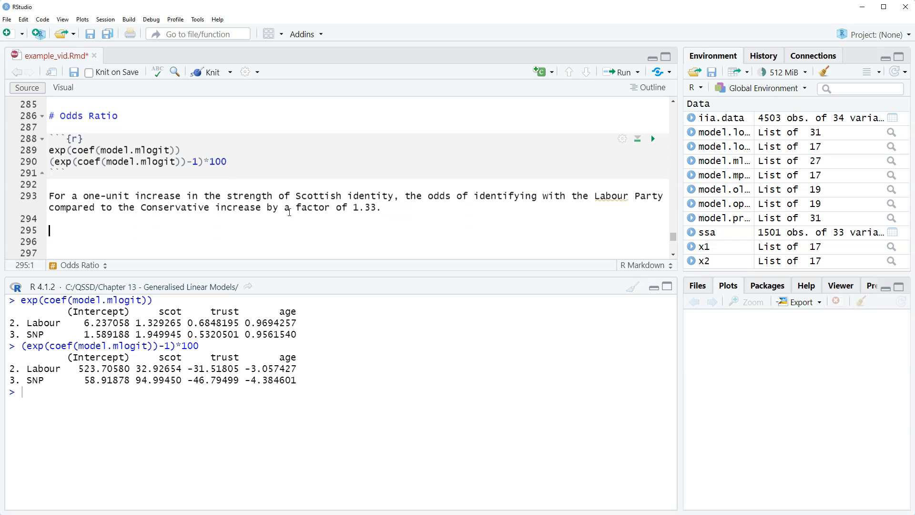
Paste a copy of the Labour sentence and reword the factor of 1.33 as a 33% increase.
{"action": "key", "text": "ctrl+v"}
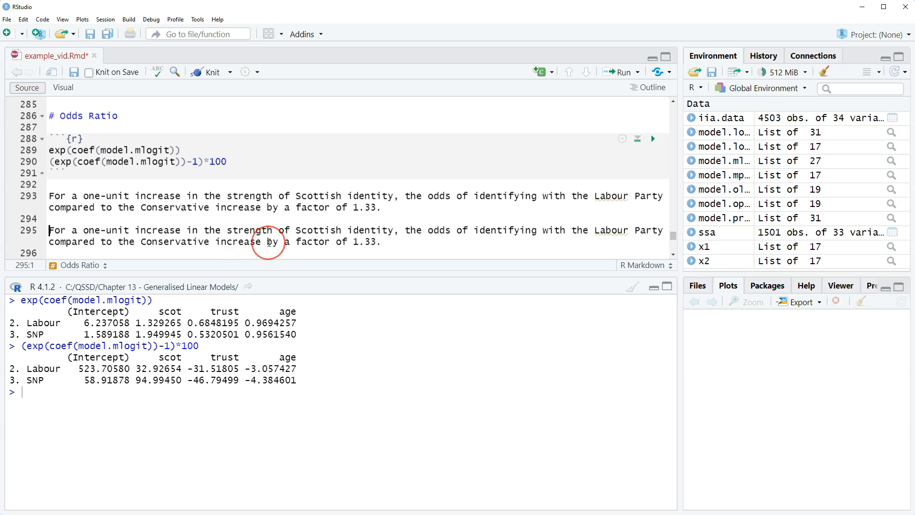
{"action": "left_click", "coordinate": [270, 242]}
{"action": "left_click_drag", "start_coordinate": [267, 242], "coordinate": [377, 242]}
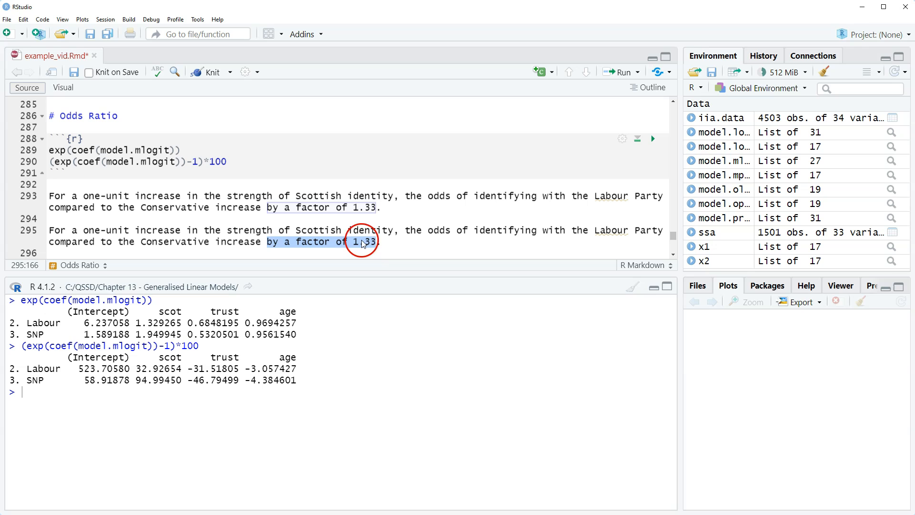
{"action": "type", "text": "by"}
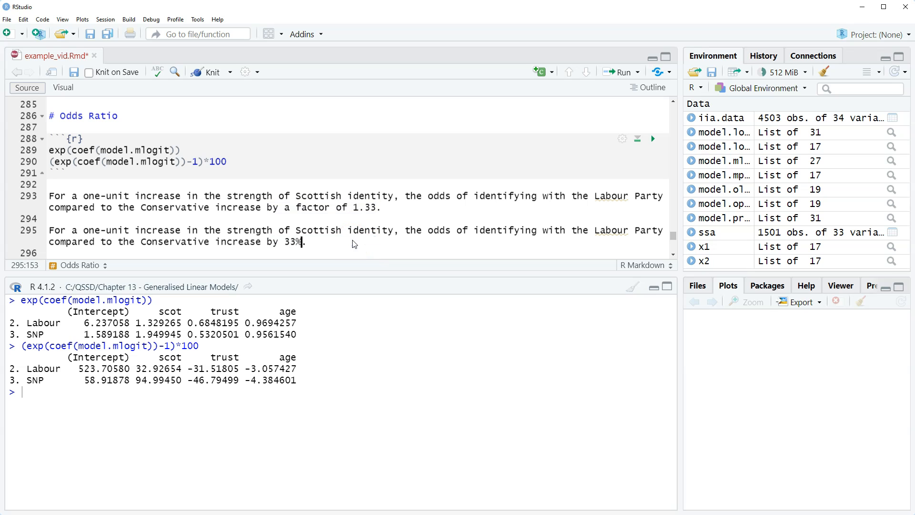
{"action": "left_click_drag", "start_coordinate": [141, 368], "coordinate": [166, 369]}
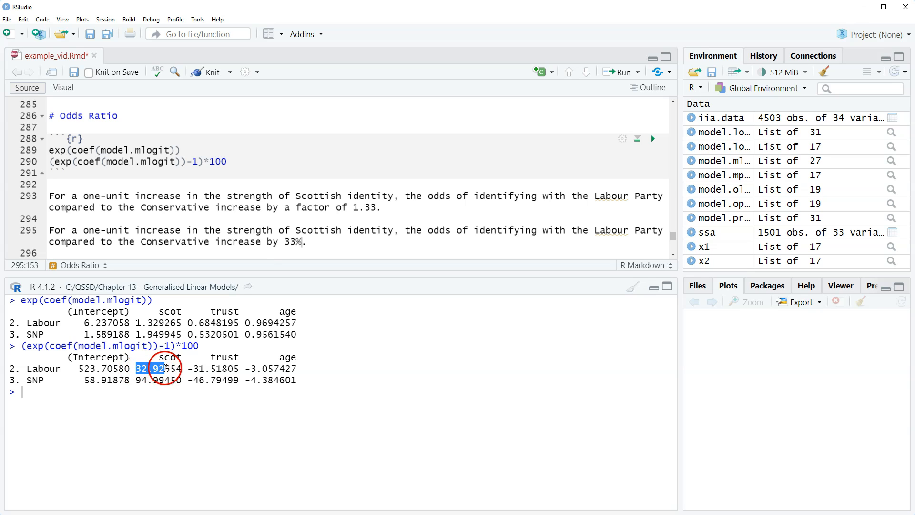
Copy both Labour sentences and paste them below as templates for the SNP sentences.
{"action": "left_click", "coordinate": [241, 188]}
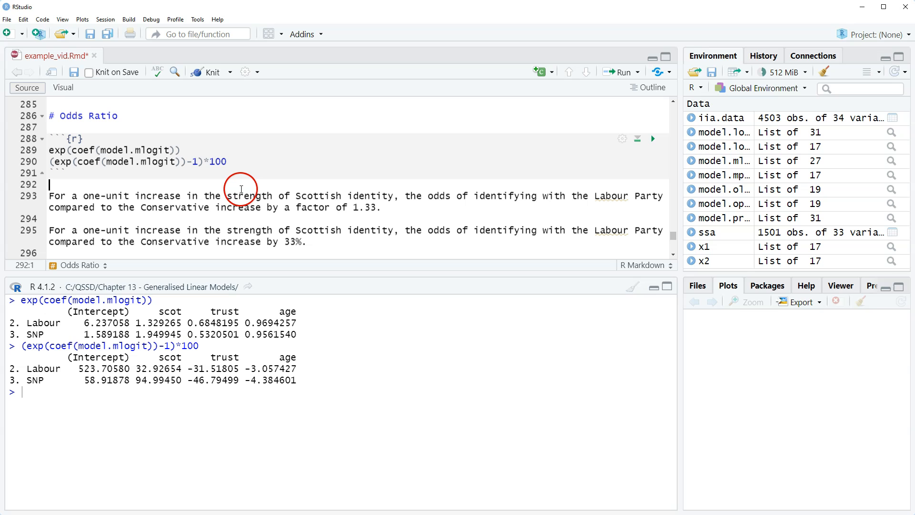
{"action": "key", "text": "shift+Down"}
{"action": "key", "text": "shift+Down"}
{"action": "key", "text": "shift+Down"}
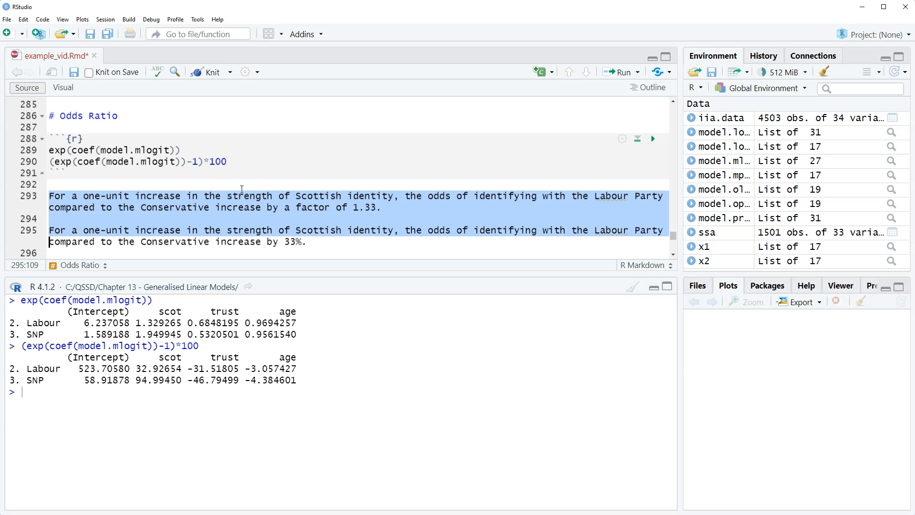
{"action": "key", "text": "shift+Down"}
{"action": "key", "text": "ctrl+c"}
{"action": "key", "text": "Down"}
{"action": "key", "text": "Return"}
{"action": "key", "text": "Return"}
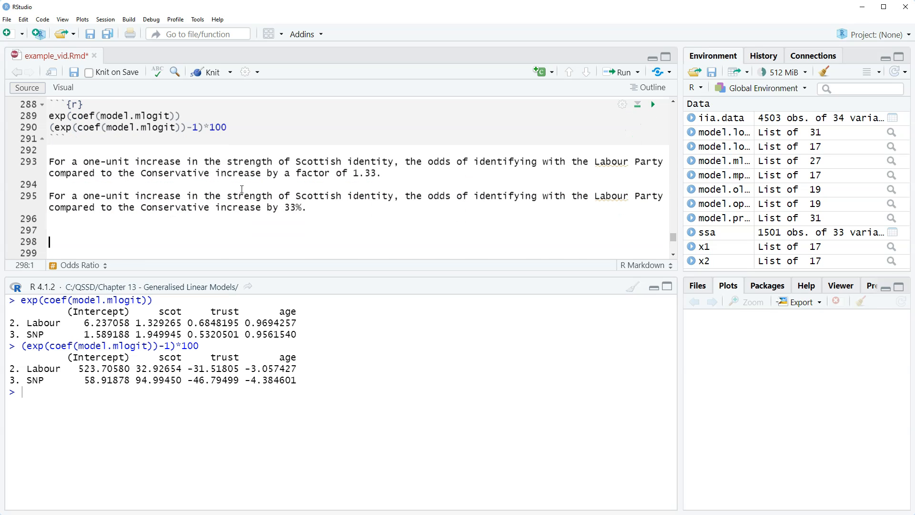
{"action": "key", "text": "ctrl+v"}
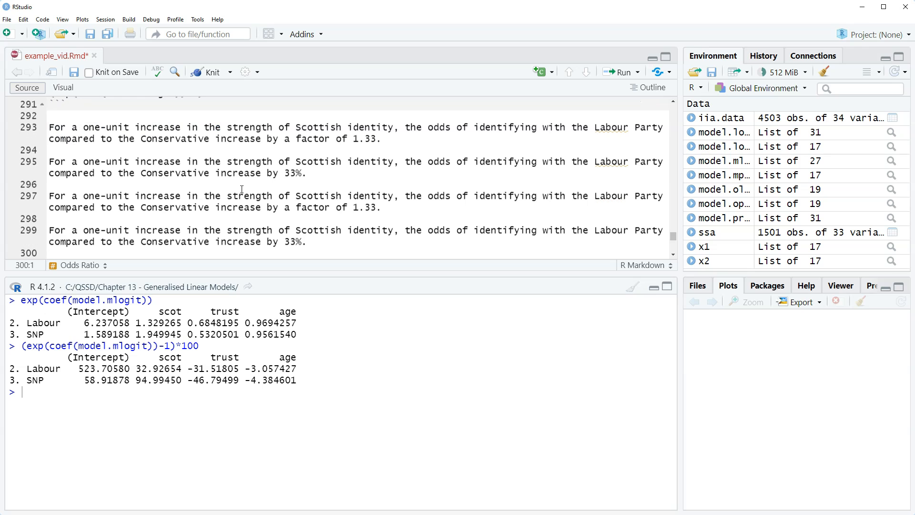
{"action": "left_click", "coordinate": [241, 187]}
{"action": "key", "text": "Return"}
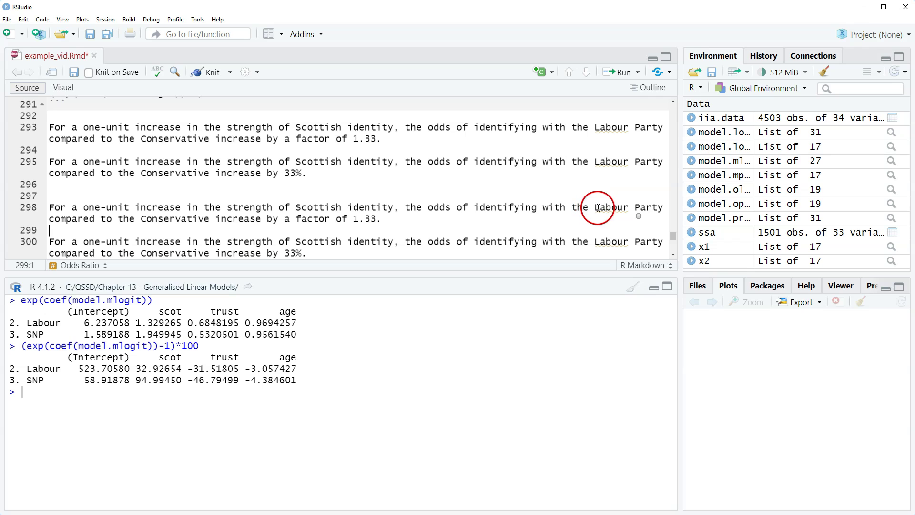
Change Labour Party to SNP in the copies and add 'Party' after Conservative in all four sentences.
{"action": "left_click_drag", "start_coordinate": [594, 207], "coordinate": [663, 207]}
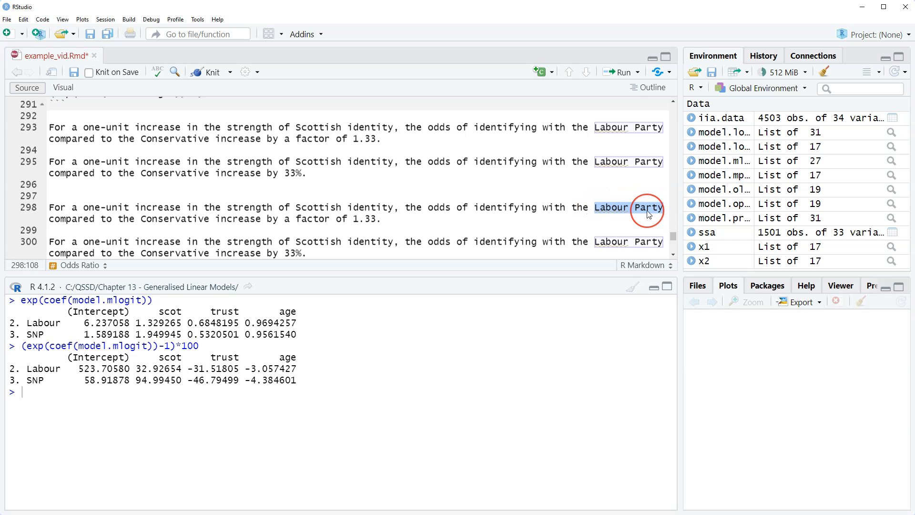
{"action": "type", "text": "SNP"}
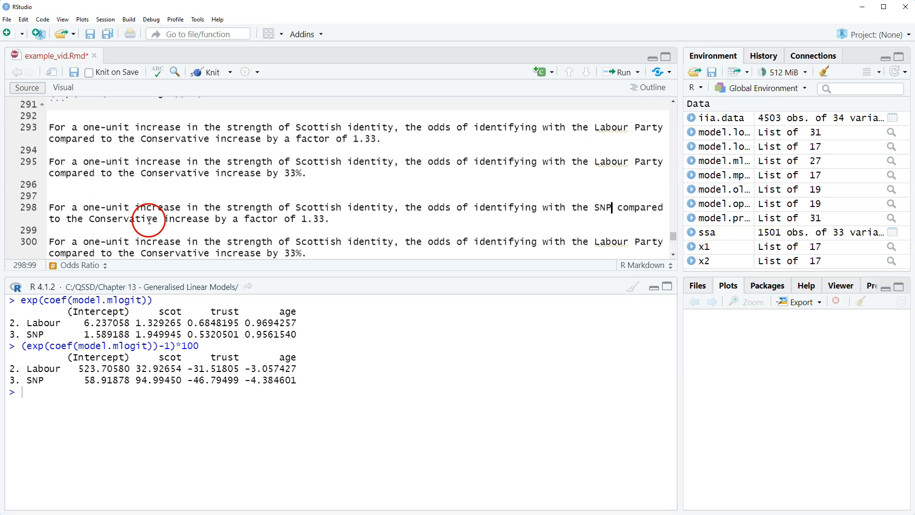
{"action": "left_click", "coordinate": [210, 139]}
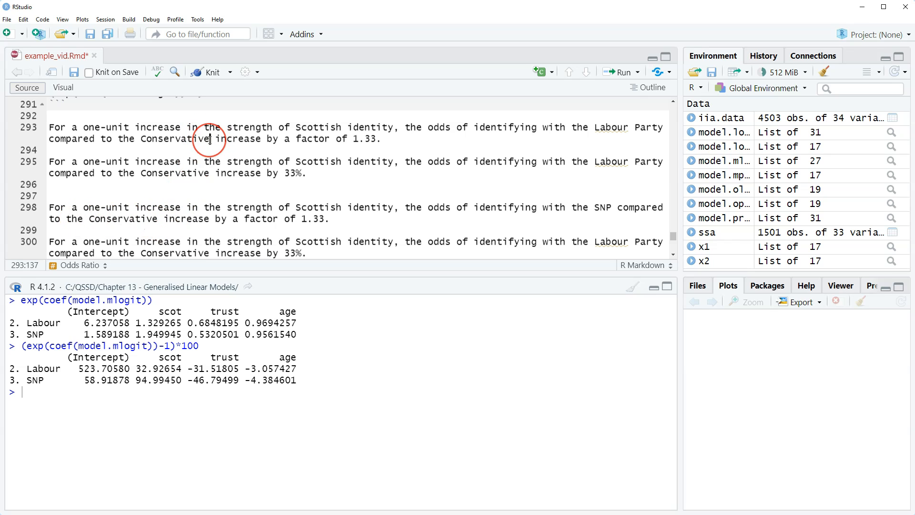
{"action": "type", "text": "Party"}
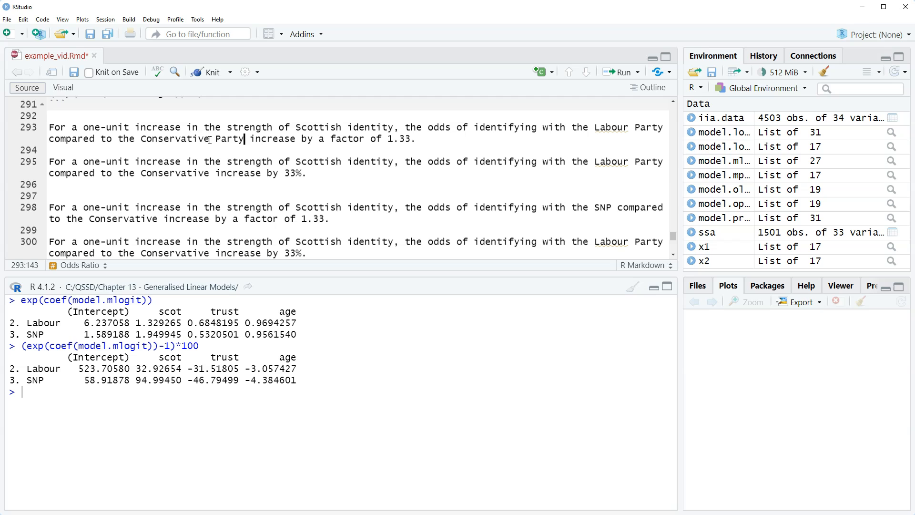
{"action": "left_click", "coordinate": [238, 173]}
{"action": "type", "text": "Party"}
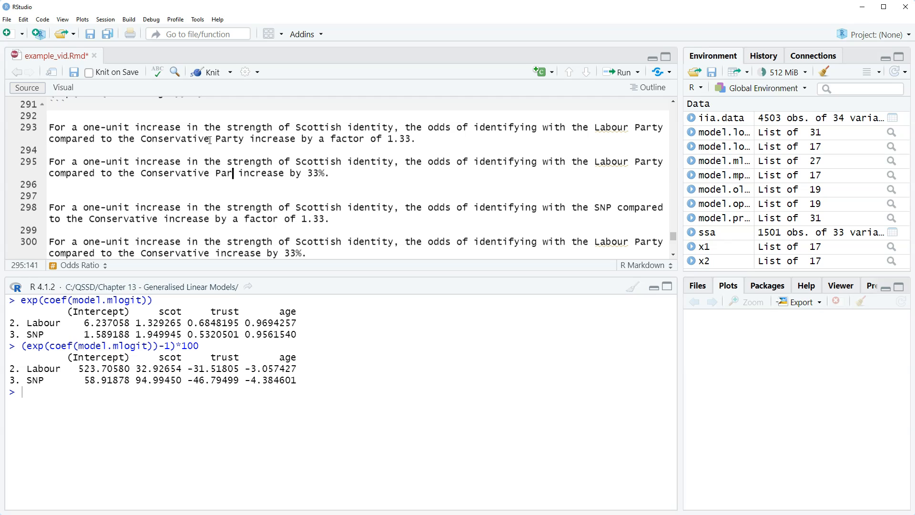
{"action": "left_click", "coordinate": [159, 218]}
{"action": "type", "text": "Par"}
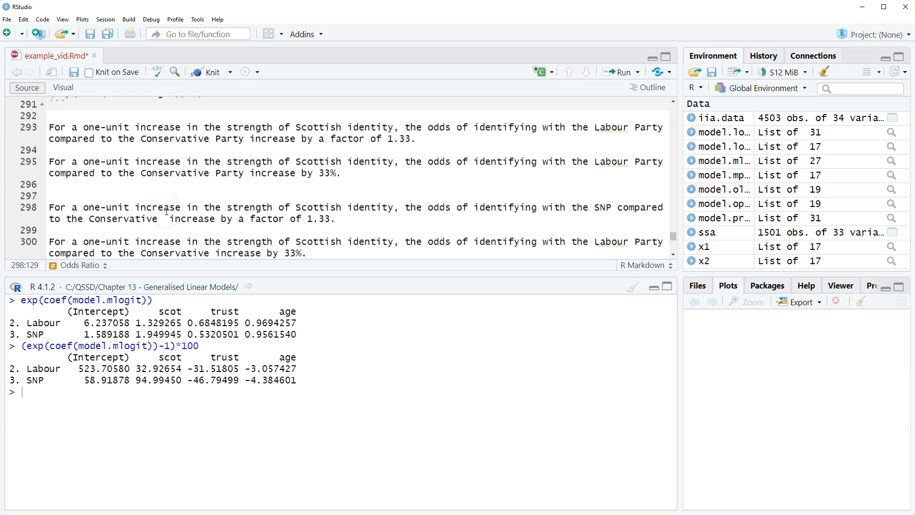
{"action": "type", "text": "ty"}
{"action": "scroll", "coordinate": [213, 216], "scroll_direction": "down", "scroll_amount": 1}
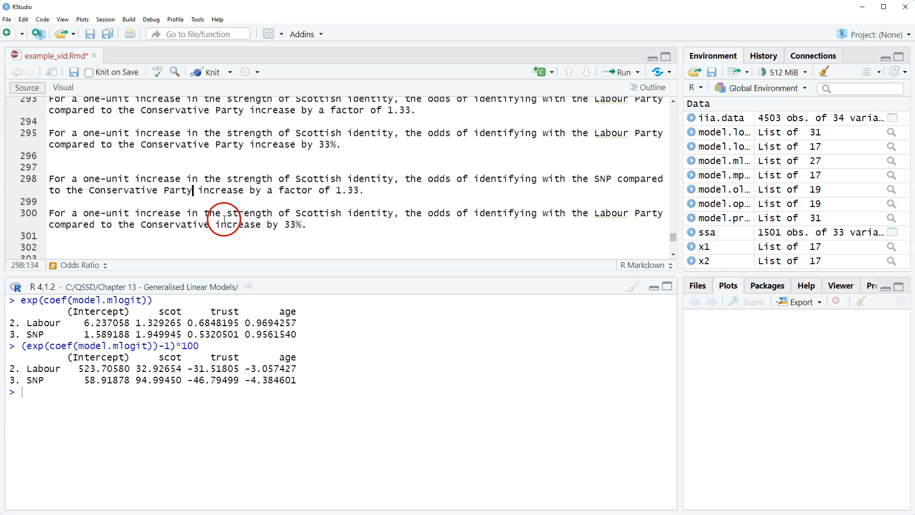
{"action": "left_click", "coordinate": [215, 224]}
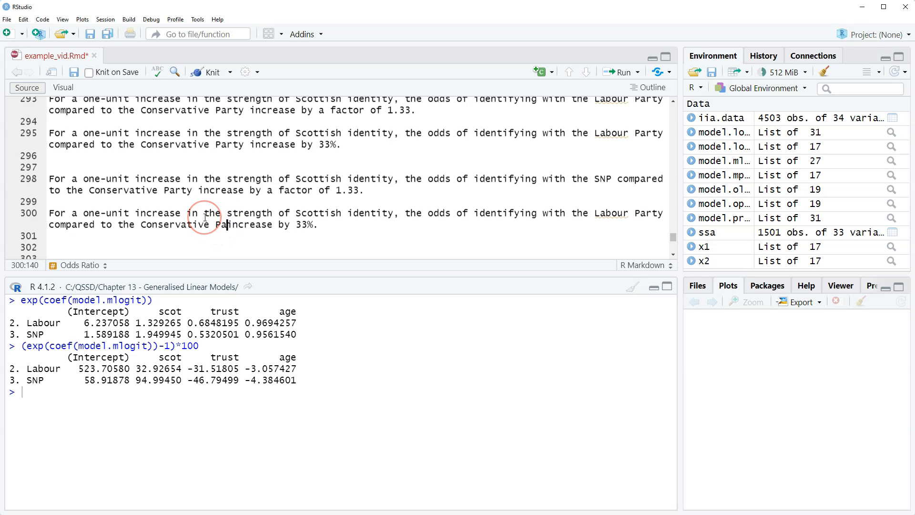
{"action": "type", "text": "Party"}
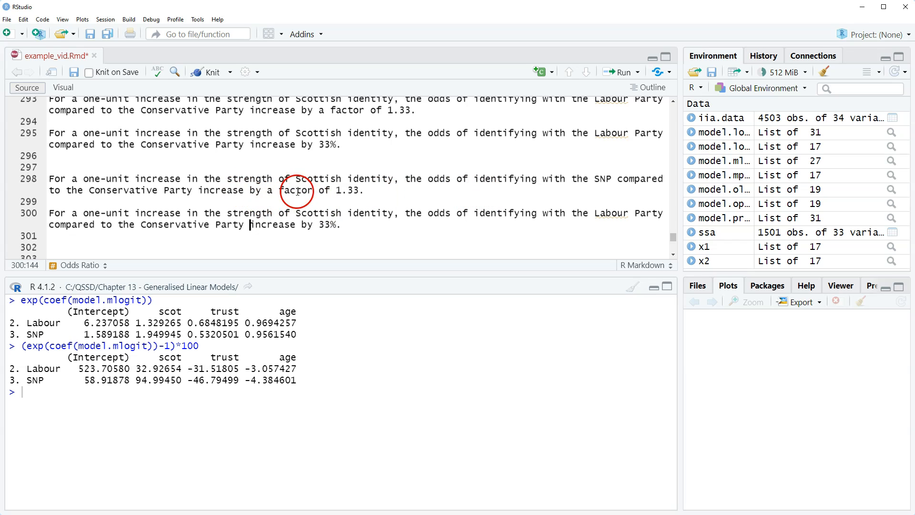
Update the SNP sentences to a factor of 1.95 and a 95% increase in the odds.
{"action": "left_click", "coordinate": [347, 191]}
{"action": "type", "text": "95"}
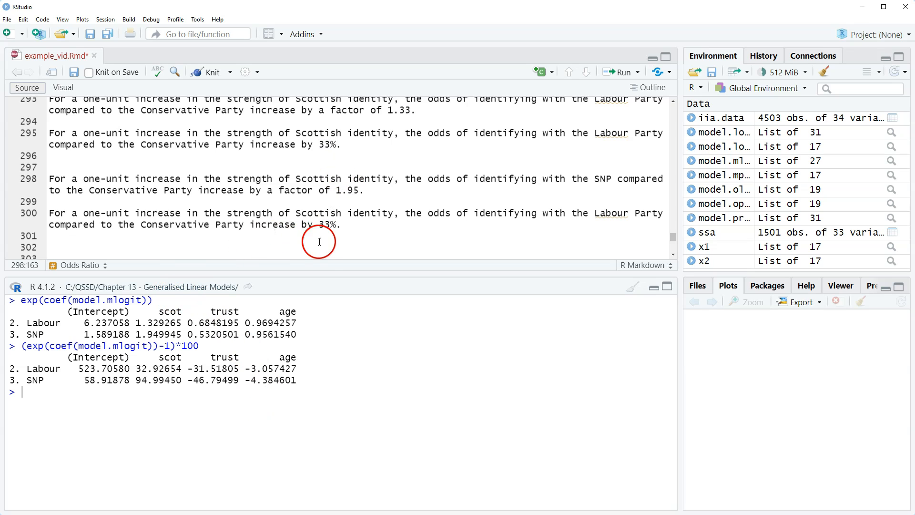
{"action": "left_click_drag", "start_coordinate": [595, 213], "coordinate": [664, 213]}
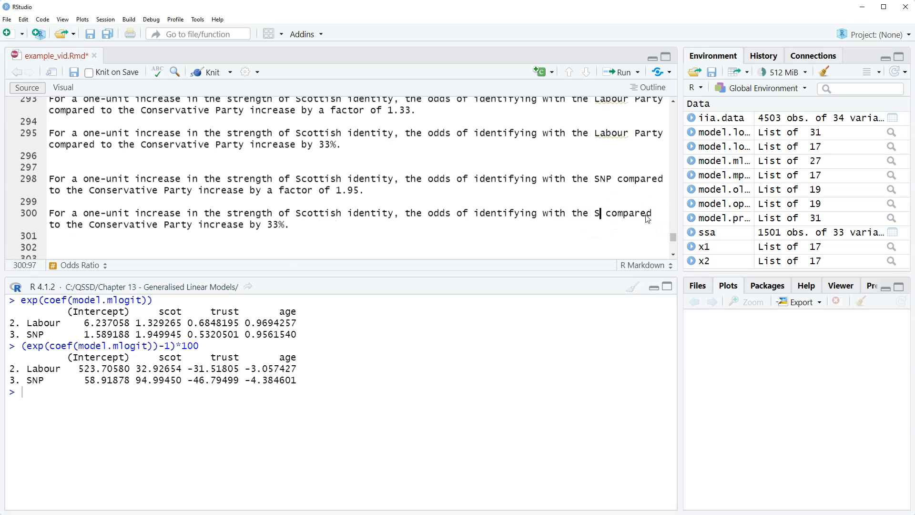
{"action": "type", "text": "SNP"}
{"action": "key", "text": "shift+Right"}
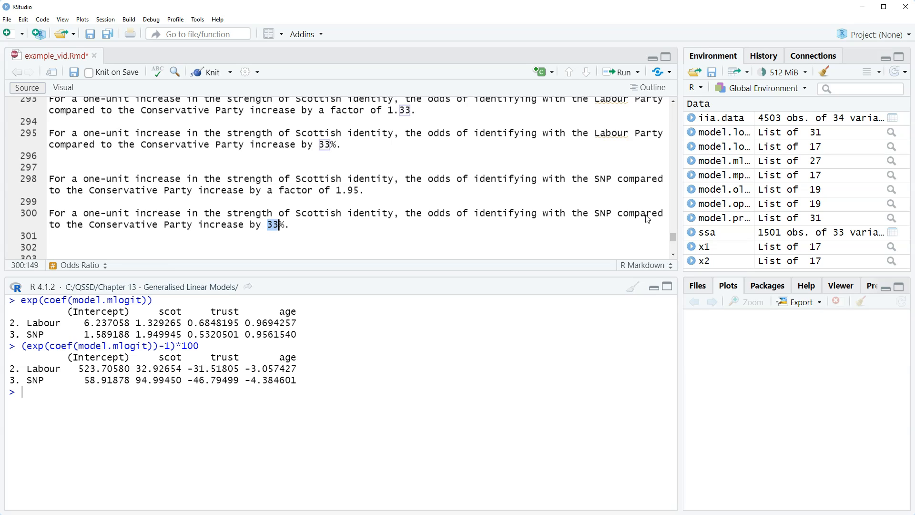
{"action": "type", "text": "95"}
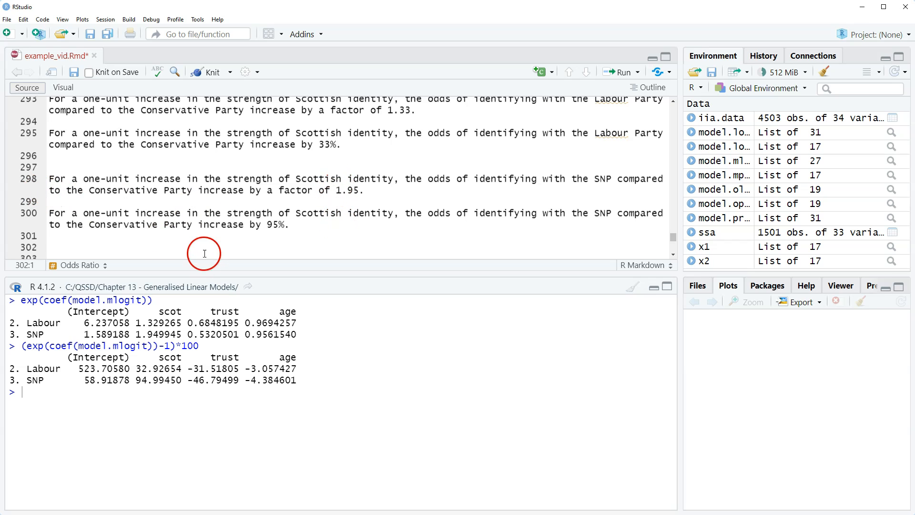
{"action": "scroll", "coordinate": [204, 253], "scroll_direction": "down", "scroll_amount": 1}
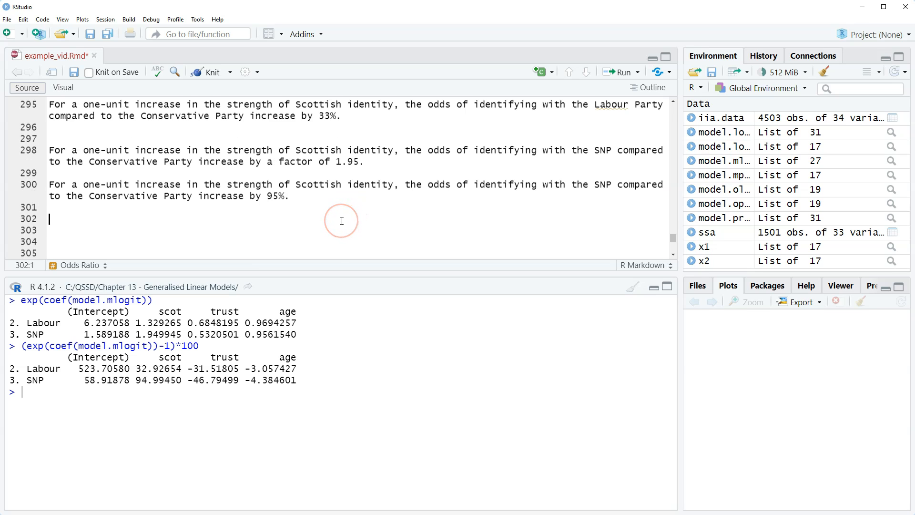
{"action": "scroll", "coordinate": [342, 220], "scroll_direction": "up", "scroll_amount": 2}
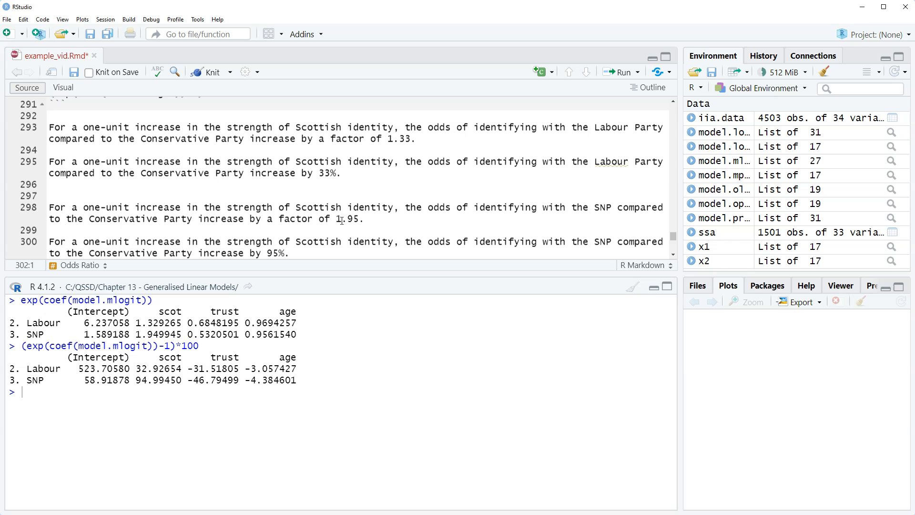
{"action": "scroll", "coordinate": [341, 219], "scroll_direction": "down", "scroll_amount": 2}
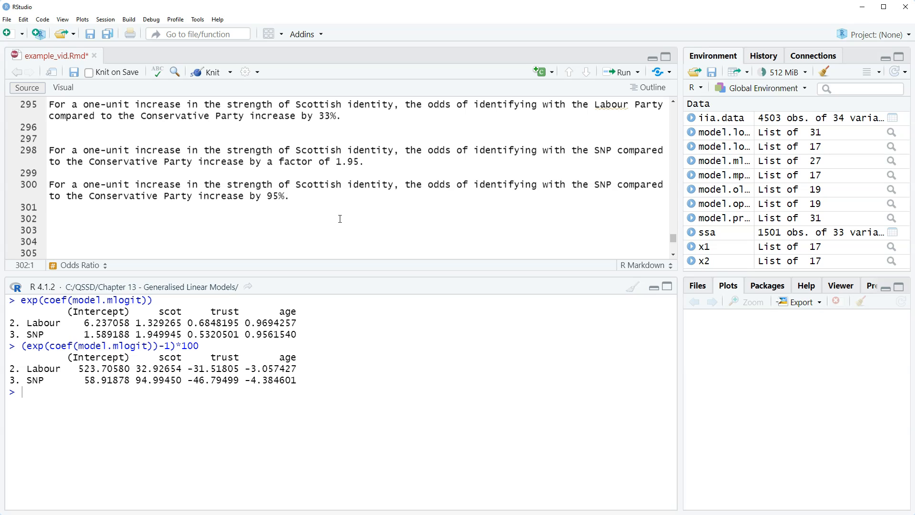
{"action": "left_click", "coordinate": [100, 230]}
{"action": "left_click_drag", "start_coordinate": [135, 323], "coordinate": [184, 323]}
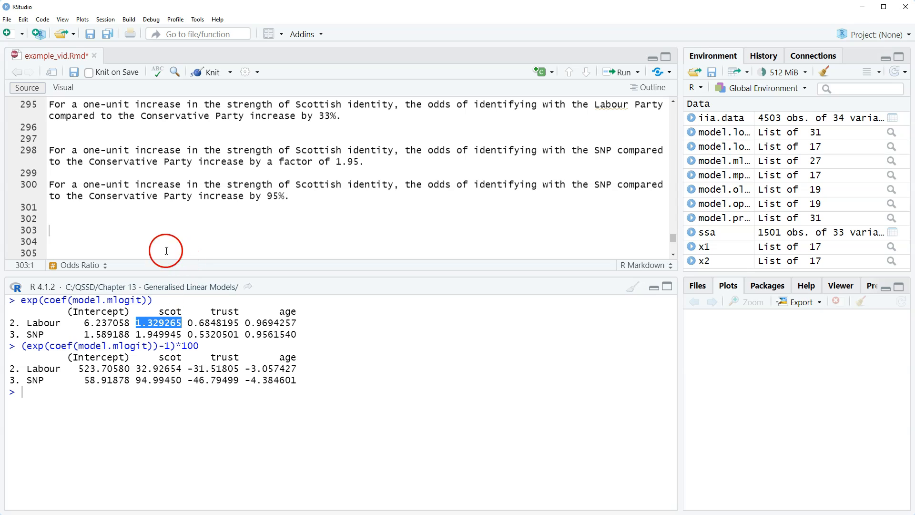
{"action": "left_click", "coordinate": [77, 229]}
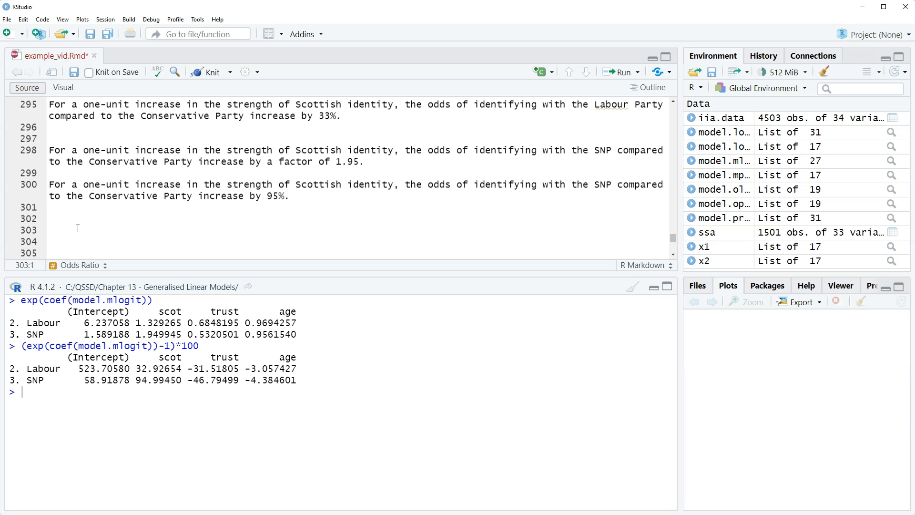
{"action": "type", "text": "For "}
{"action": "type", "text": "men"}
{"action": "type", "text": ","}
{"action": "scroll", "coordinate": [329, 150], "scroll_direction": "up", "scroll_amount": 1}
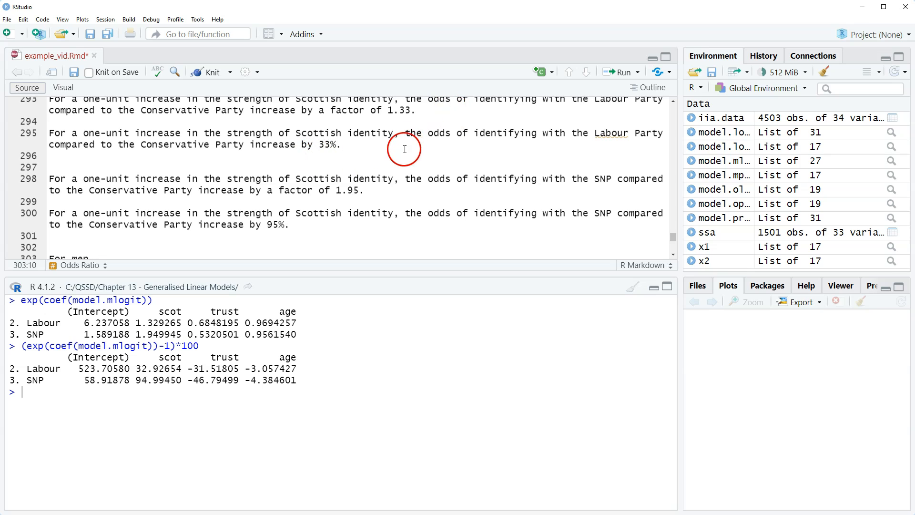
{"action": "scroll", "coordinate": [405, 149], "scroll_direction": "down", "scroll_amount": 1}
{"action": "scroll", "coordinate": [323, 197], "scroll_direction": "down", "scroll_amount": 1}
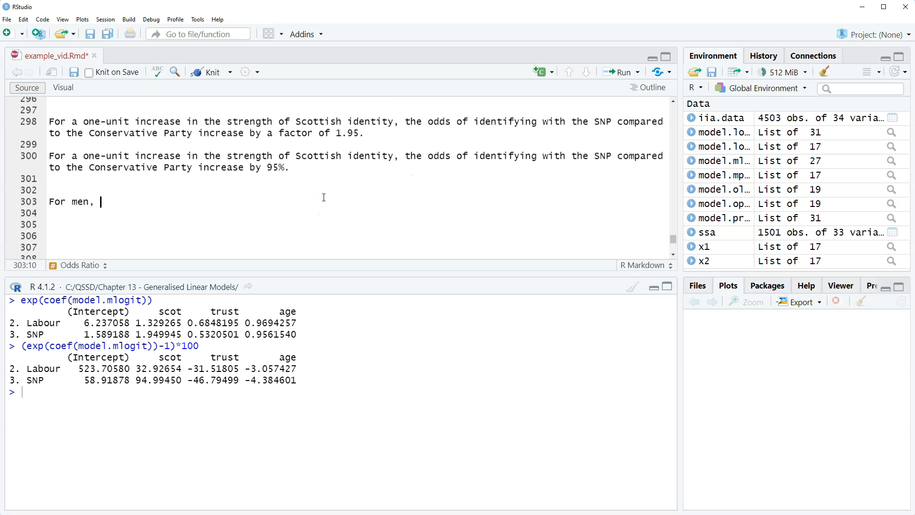
{"action": "type", "text": "the o"}
{"action": "type", "text": "dds of iden"}
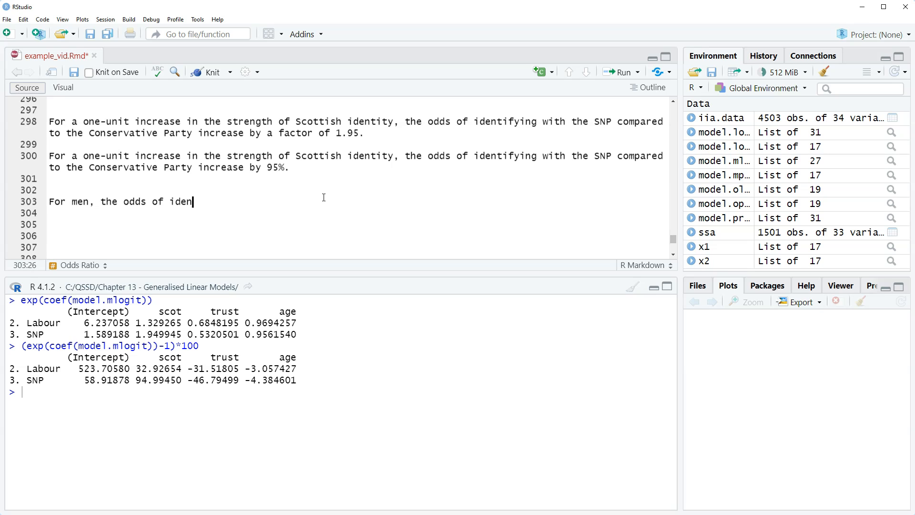
{"action": "type", "text": "tifying with the"}
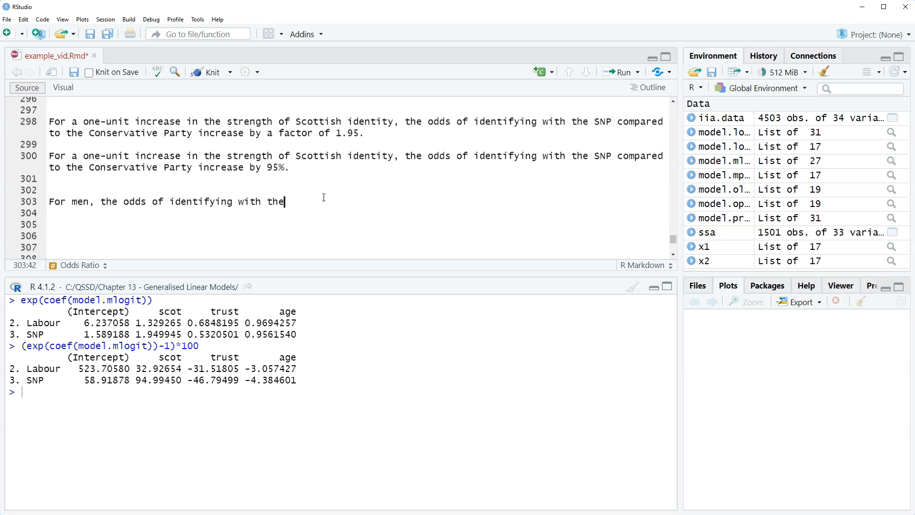
{"action": "type", "text": " Labour Par"}
{"action": "type", "text": "ty compared to t"}
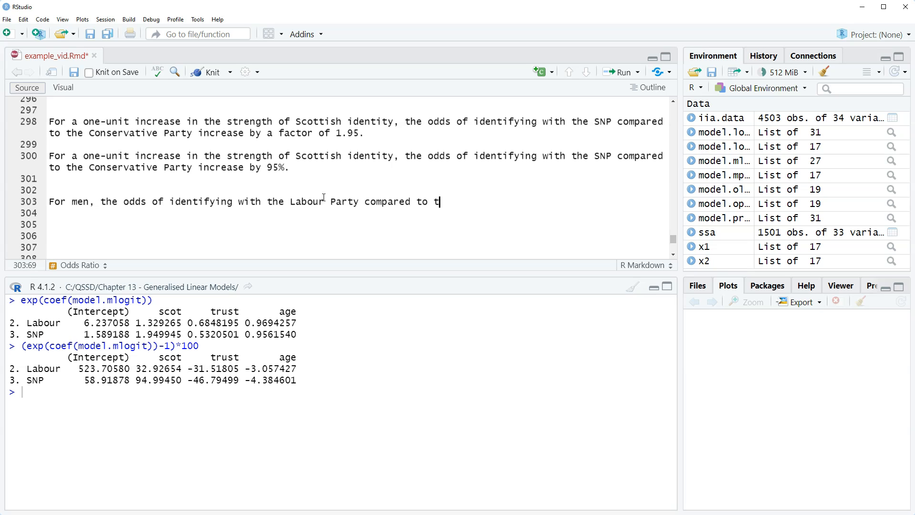
{"action": "type", "text": "he Conser"}
{"action": "type", "text": "vative Party "}
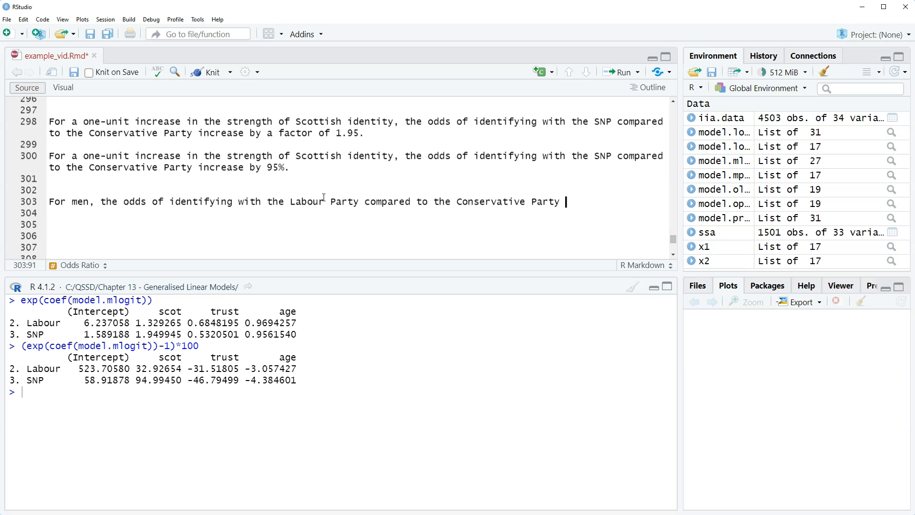
{"action": "type", "text": "are"}
{"action": "type", "text": " greater"}
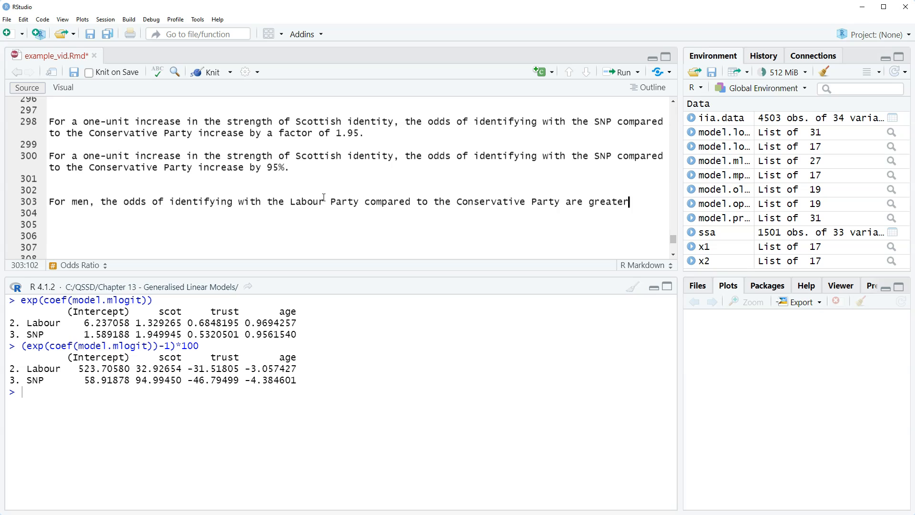
{"action": "type", "text": " by a fact"}
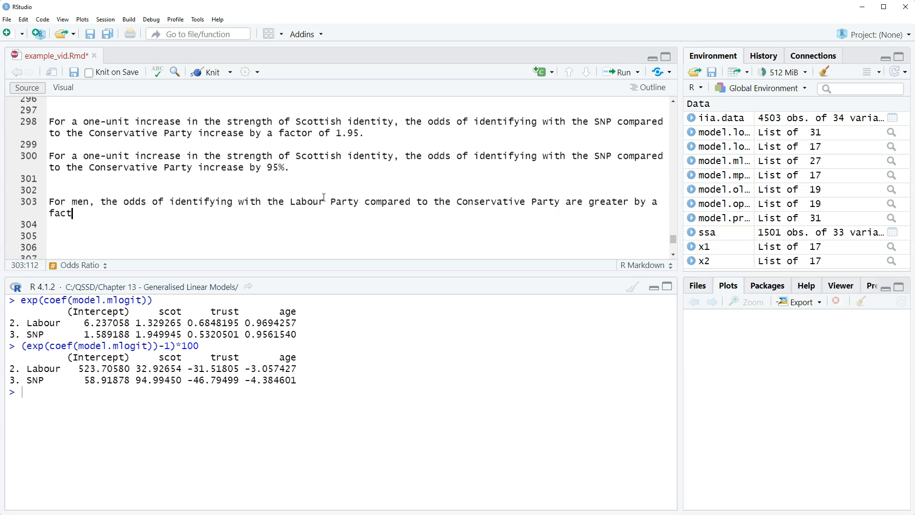
{"action": "type", "text": "or of 1.3"}
{"action": "type", "text": "3 compa"}
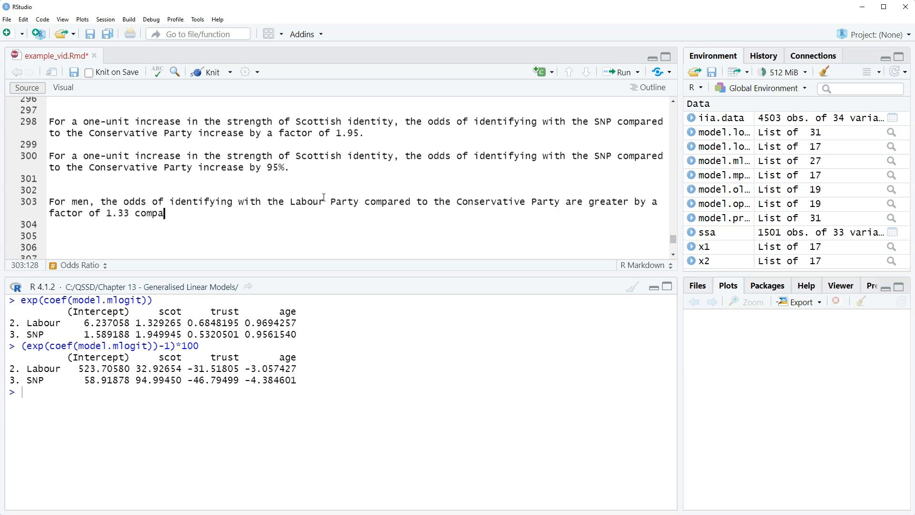
{"action": "type", "text": "red to w"}
{"action": "type", "text": "omen."}
{"action": "left_click", "coordinate": [237, 229]}
{"action": "left_click", "coordinate": [303, 214]}
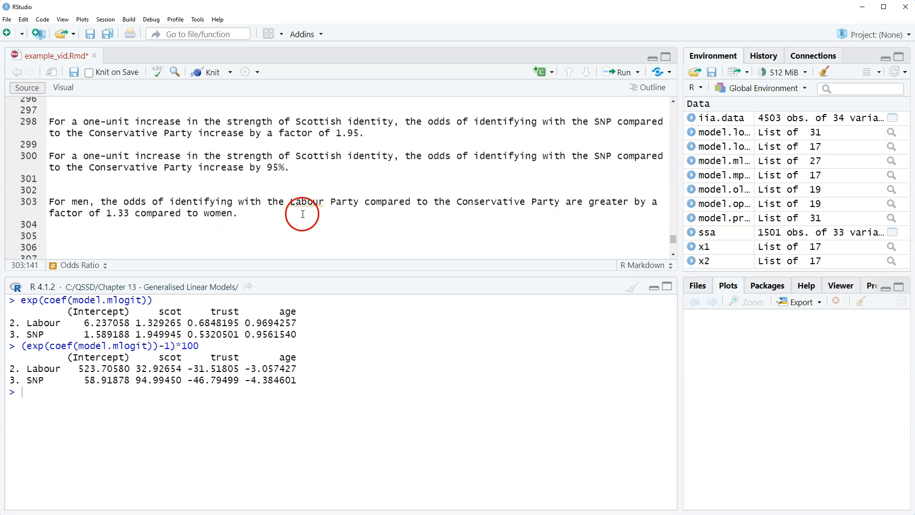